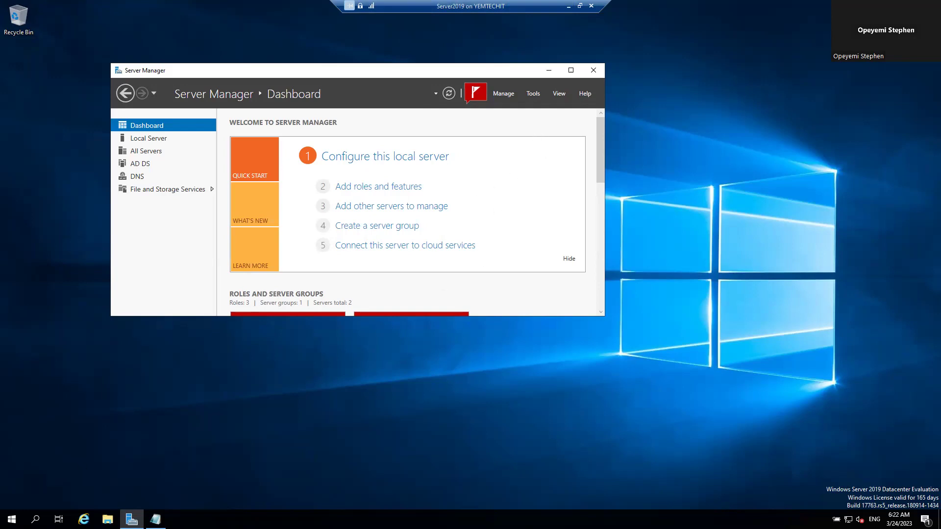
Run nslookup in a Command Prompt to check the default DNS server, and close the window.
key(super+s)
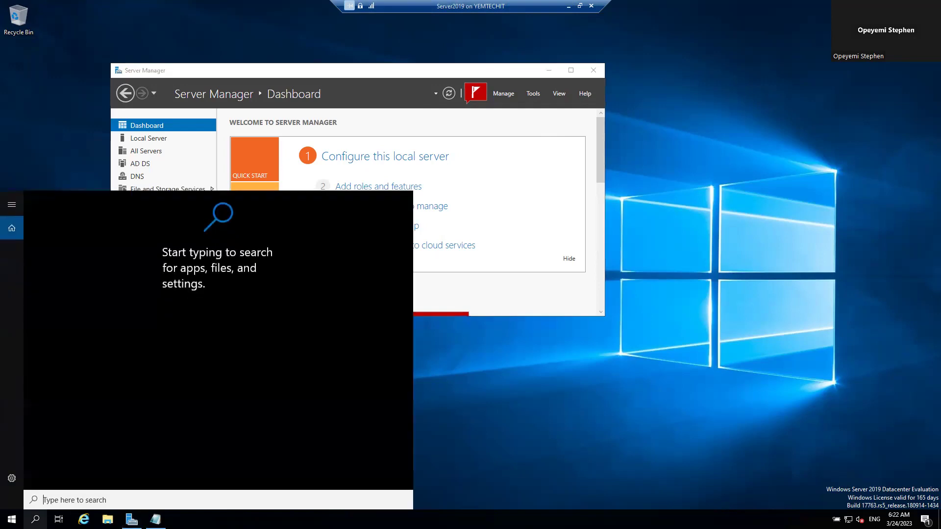
text(cmd)
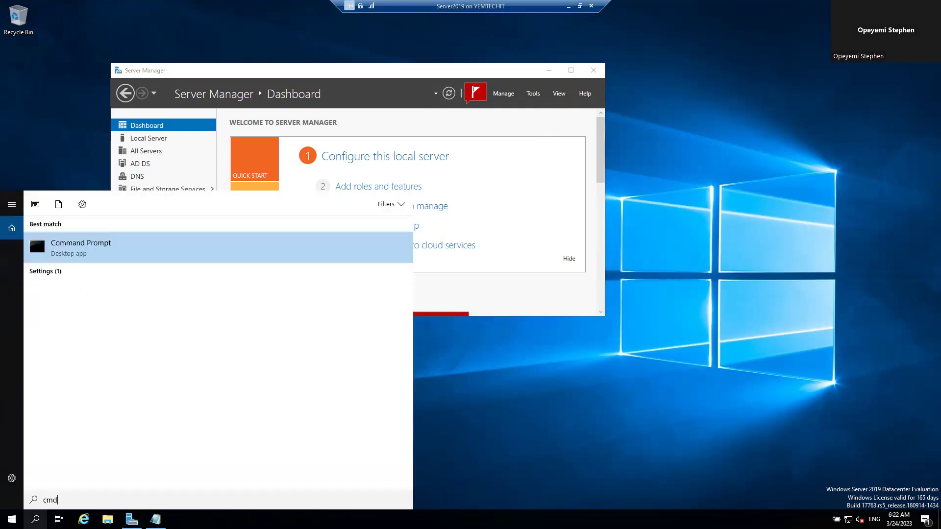
key(Return)
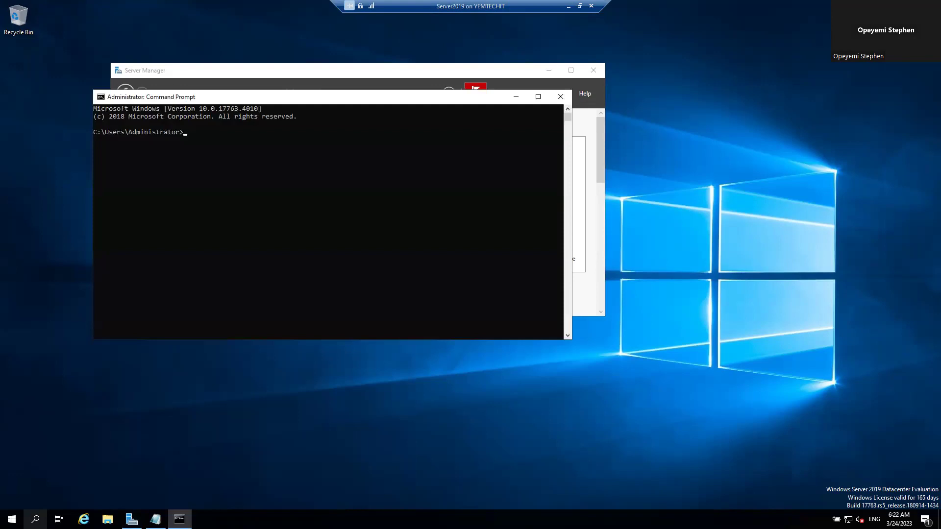
text(nslookup)
key(Return)
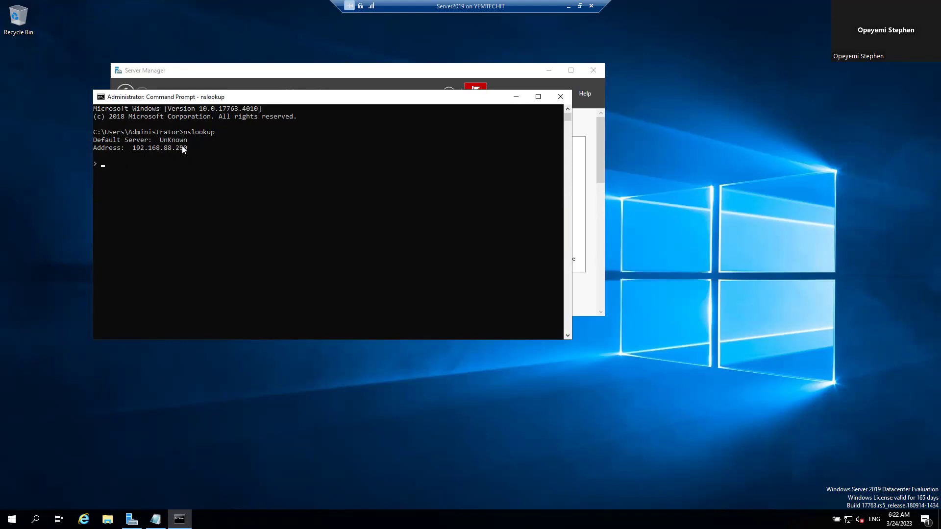
click(559, 100)
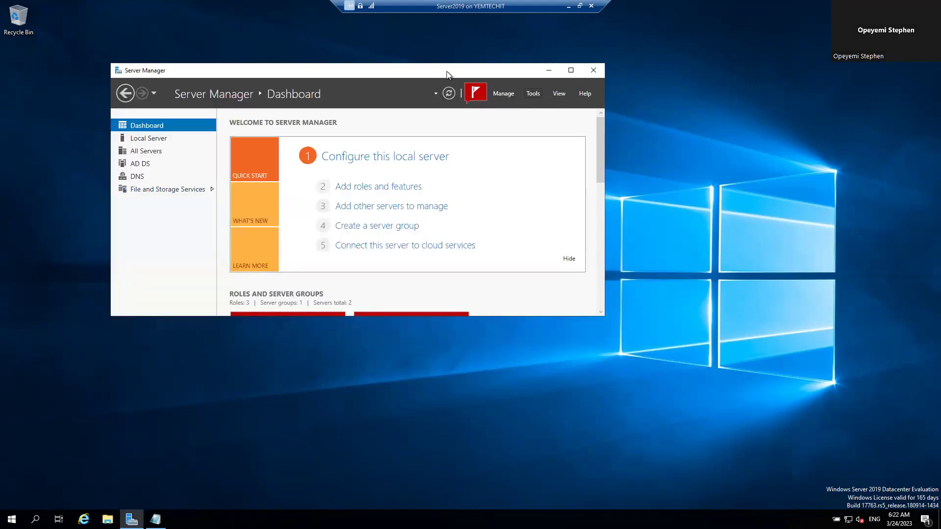
Open the DNS management console and show the zone folders under server DC01.
mouse_move(446, 71)
mouse_down()
mouse_move(463, 72)
mouse_move(448, 67)
mouse_up()
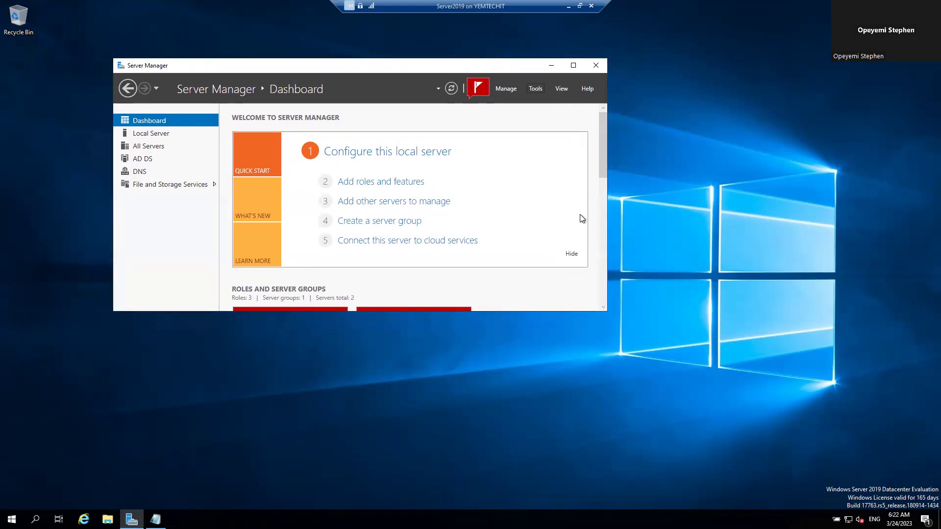
click(534, 90)
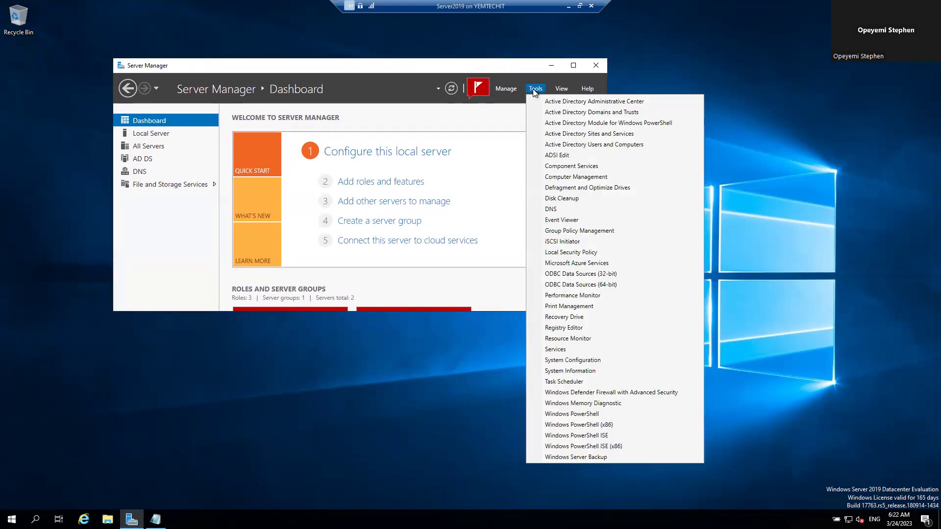
click(573, 210)
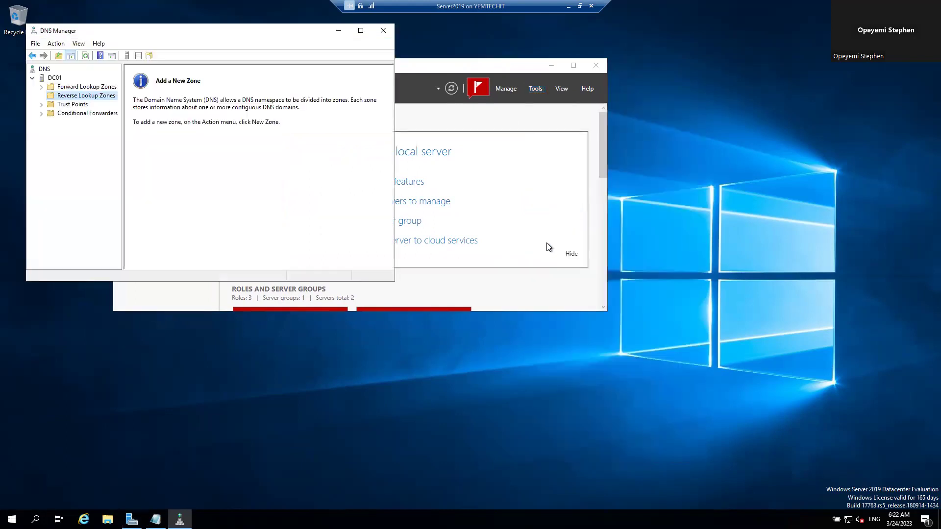
click(35, 69)
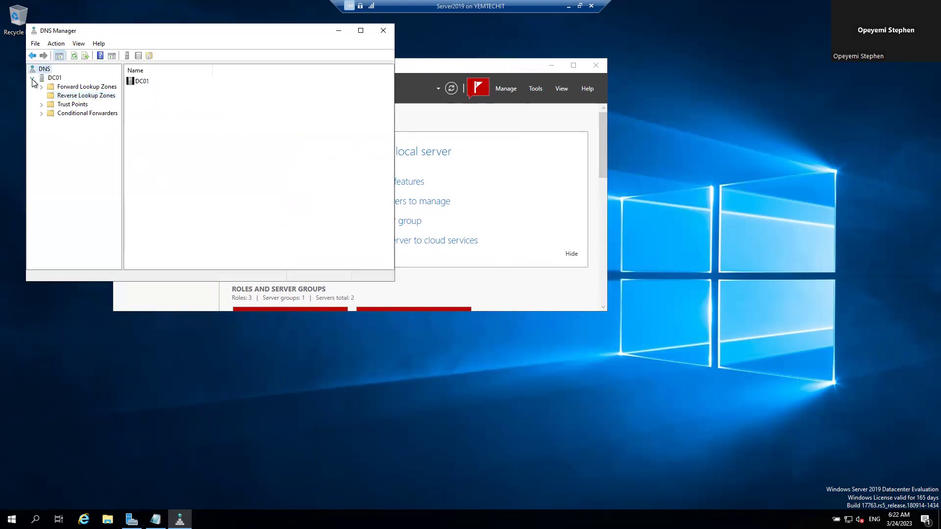
click(33, 79)
click(32, 79)
Start a new IPv4 reverse lookup zone as an Active Directory-stored primary zone, replicated to all DNS servers on domain controllers in the forest.
click(94, 97)
right_click(86, 97)
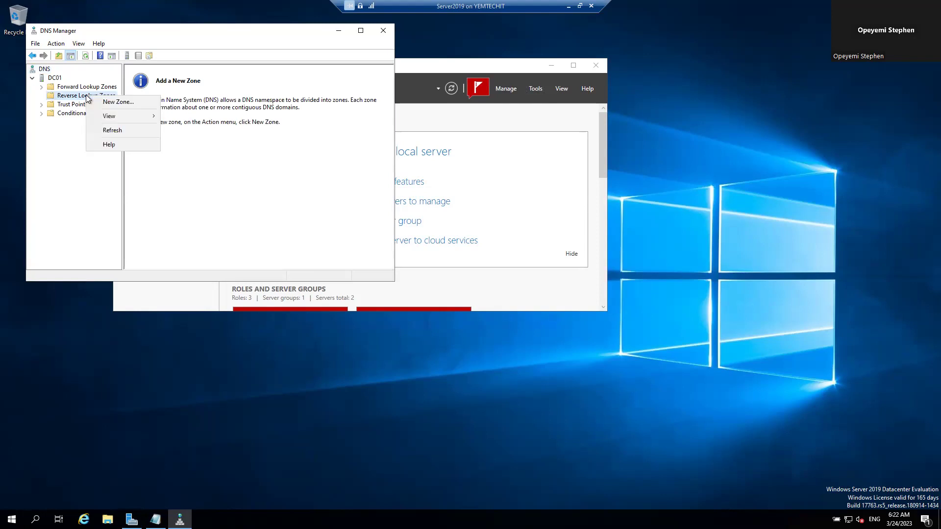
click(122, 101)
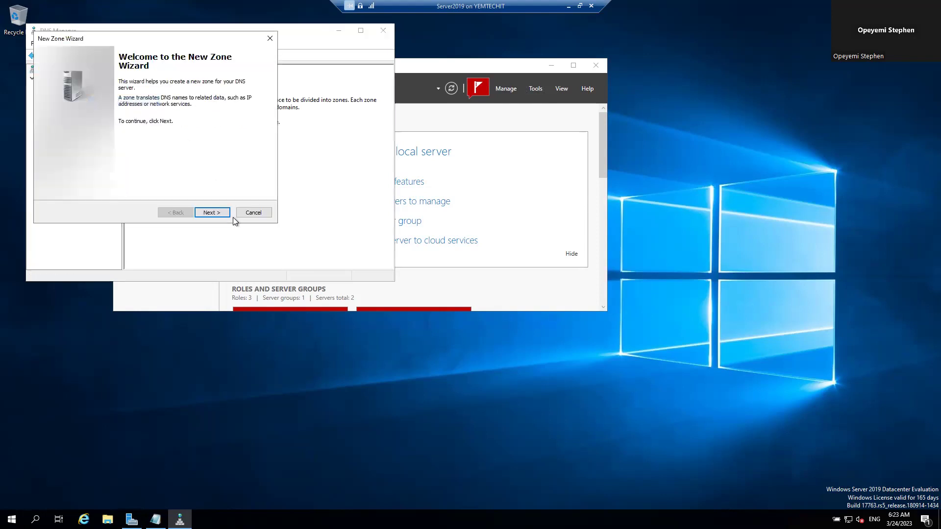
click(204, 215)
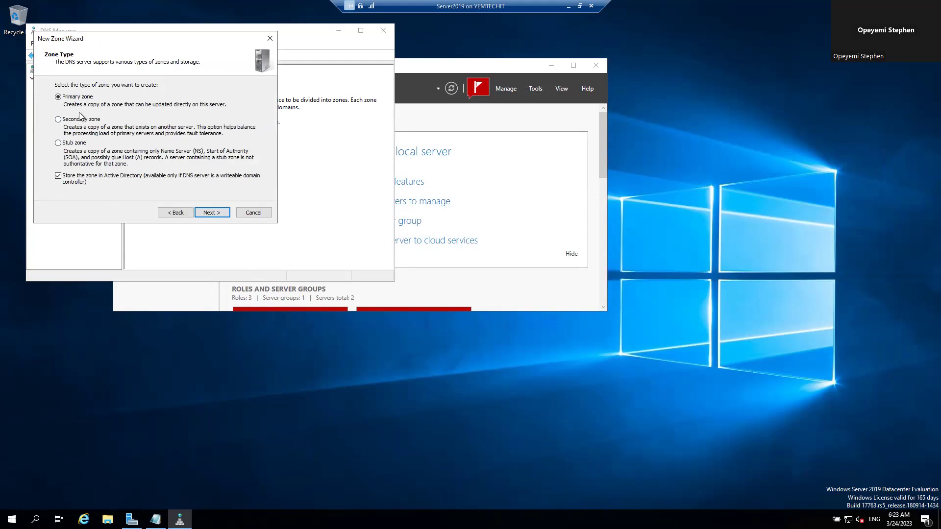
click(208, 216)
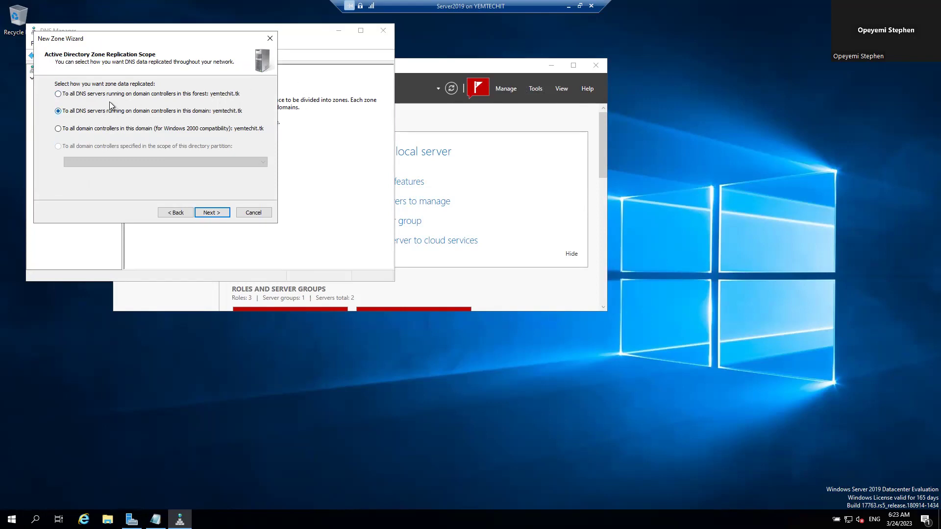
click(78, 94)
click(212, 212)
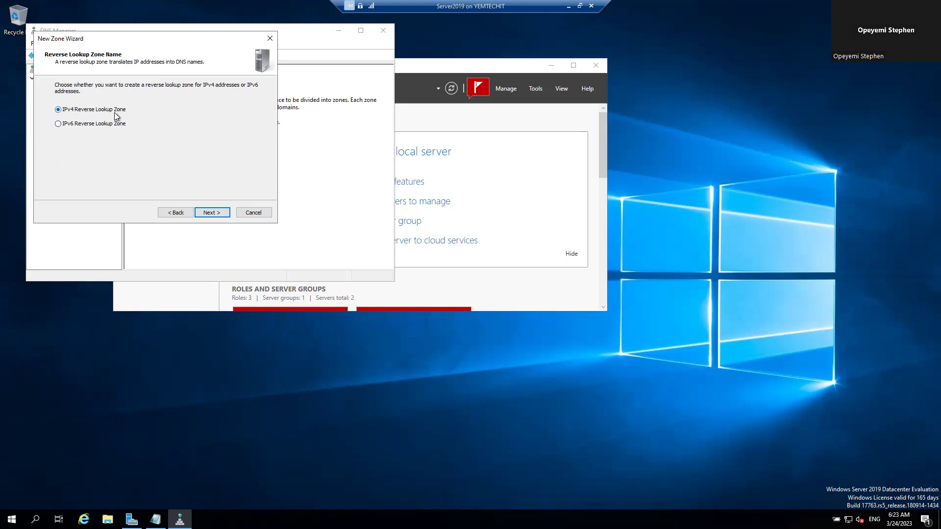
click(204, 214)
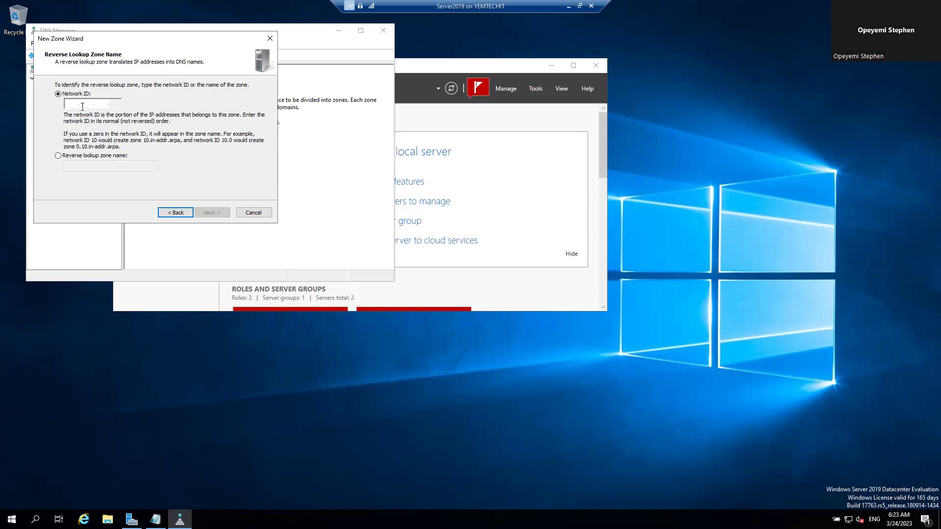
Run ipconfig/all in a Command Prompt and highlight the server's IPv4 address.
click(35, 519)
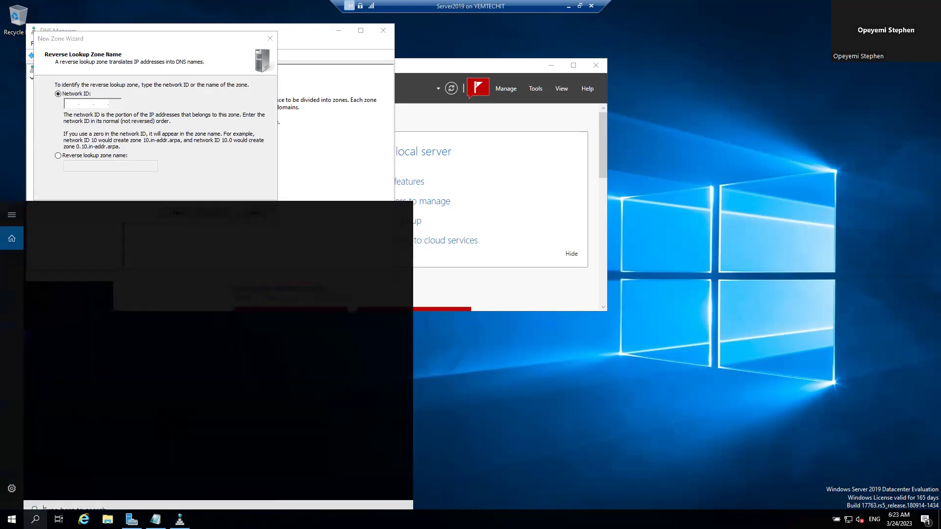
text(cmd)
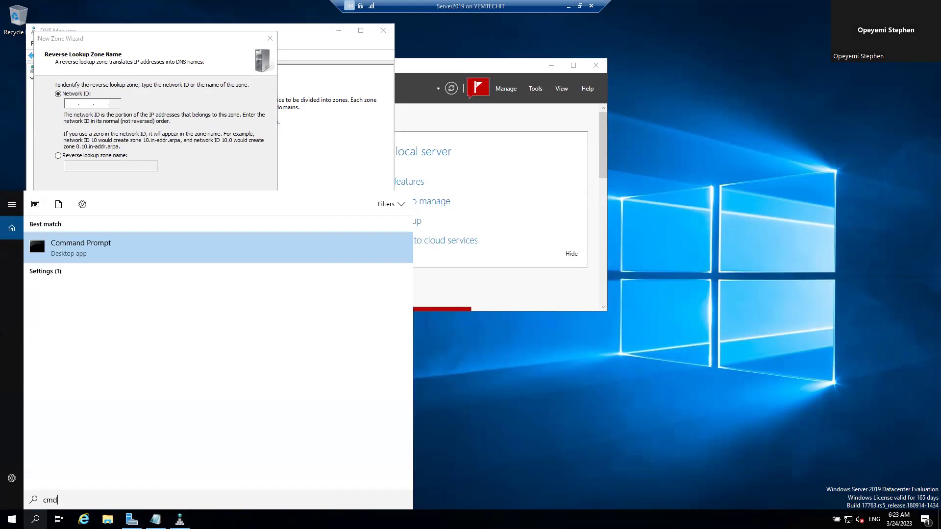
key(Return)
text(ipc)
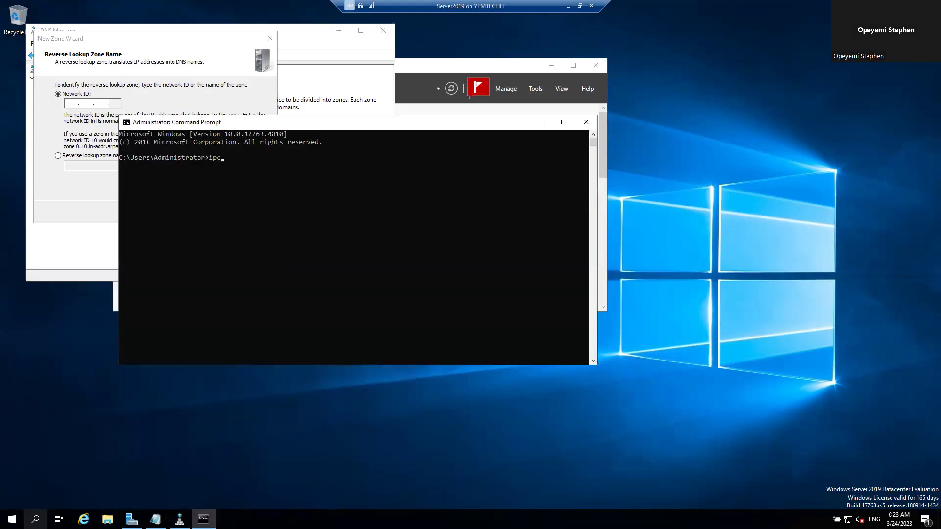
text(onfig/all)
key(Return)
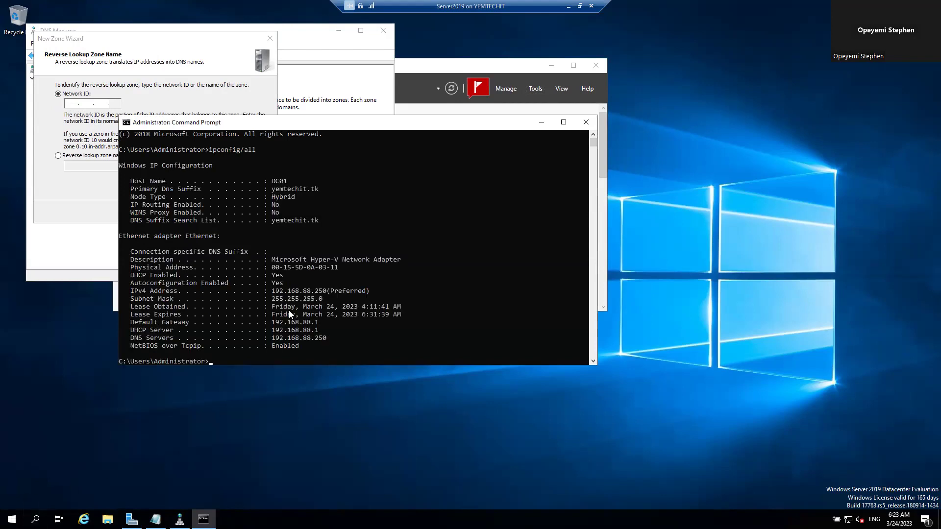
drag(131, 291, 325, 293)
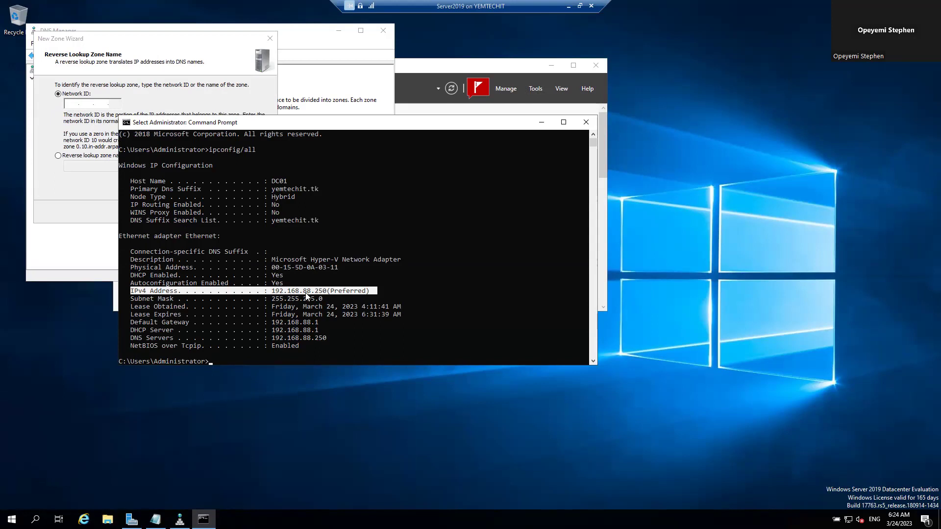
Set the reverse zone's network ID to 192.168.88, allow only secure dynamic updates, and finish creating the zone.
click(75, 103)
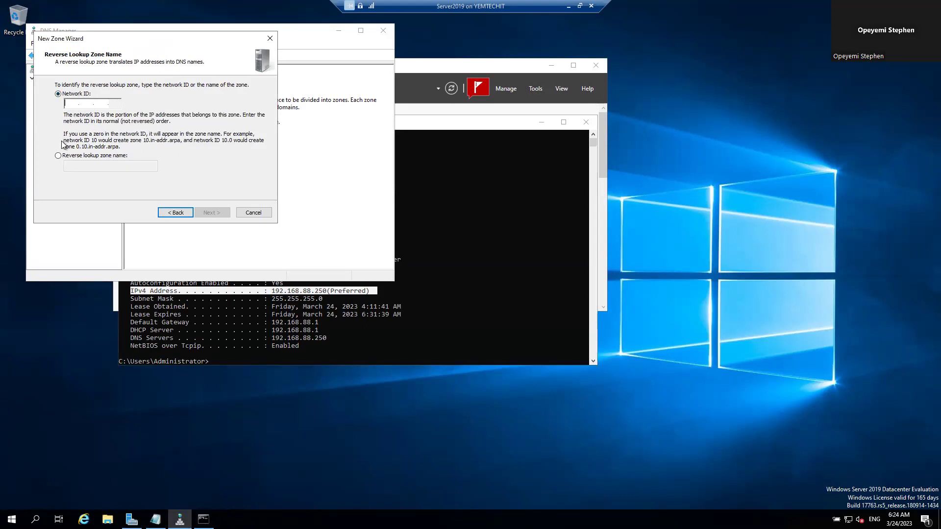
text(192.)
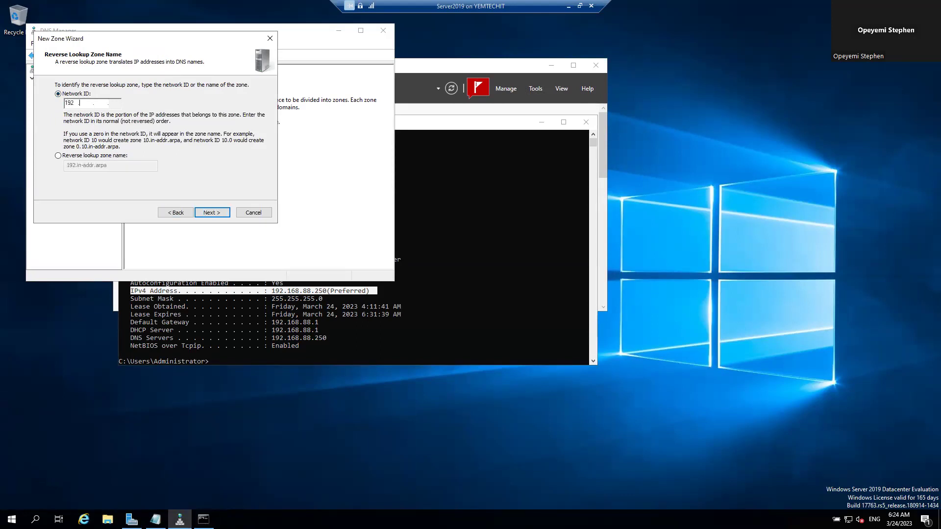
text(168.88)
click(207, 215)
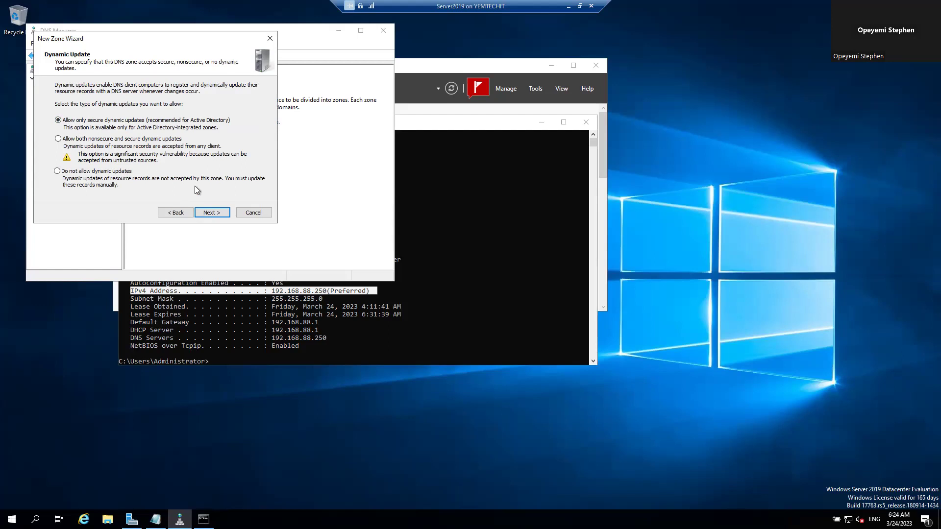
click(212, 213)
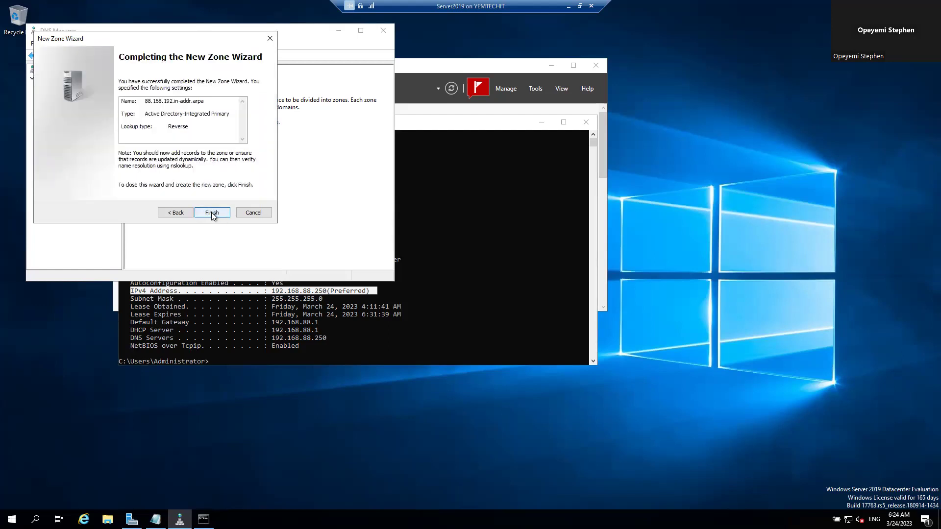
click(212, 214)
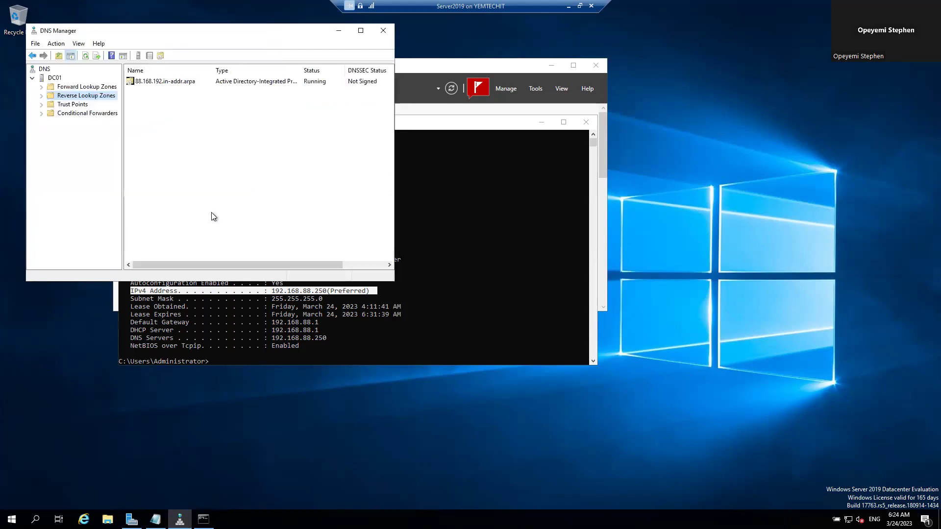
Start a pointer (PTR) record for 192.168.88.250 in the 88.168.192.in-addr.arpa zone, letting any authenticated user update records with the same name.
click(41, 96)
click(76, 106)
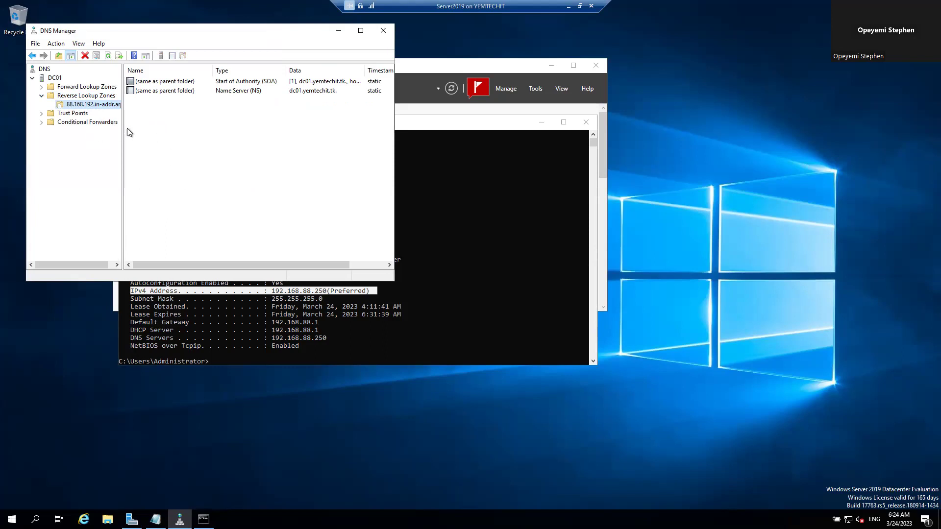
right_click(158, 109)
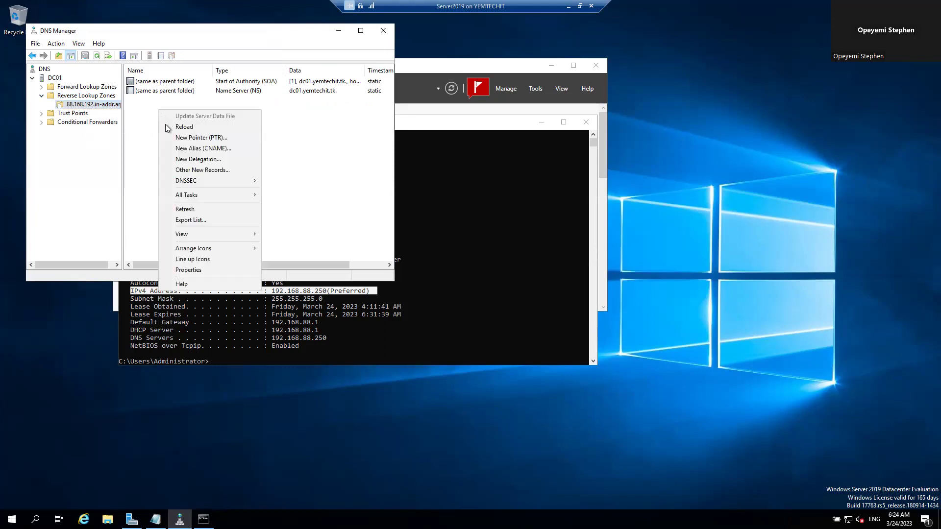
click(204, 137)
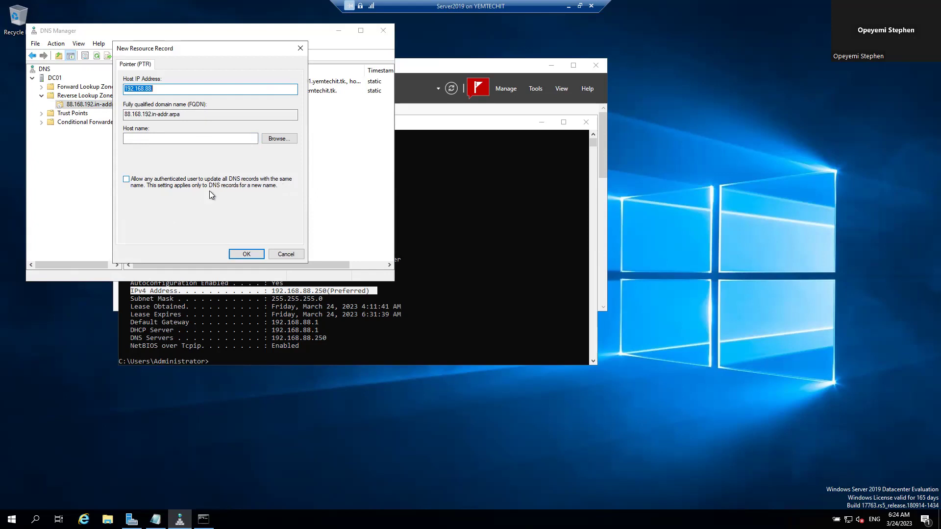
click(132, 186)
click(147, 88)
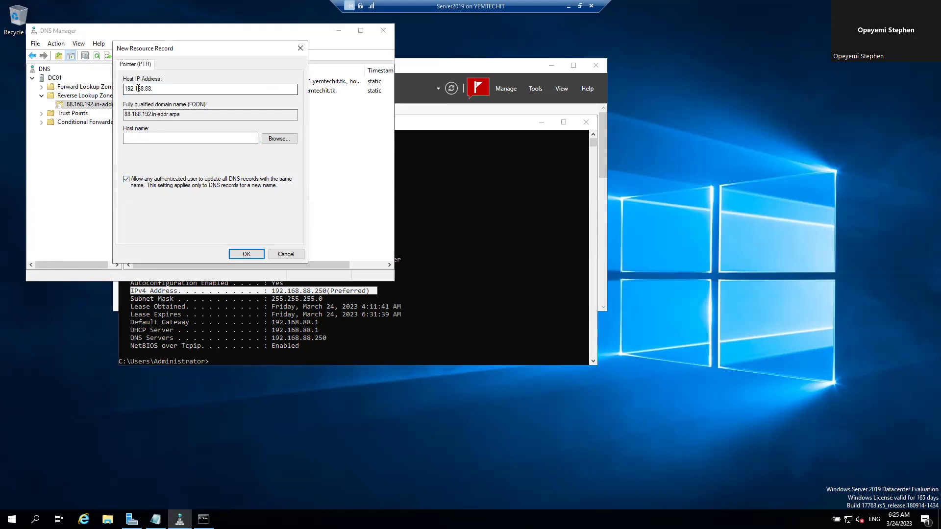
click(164, 89)
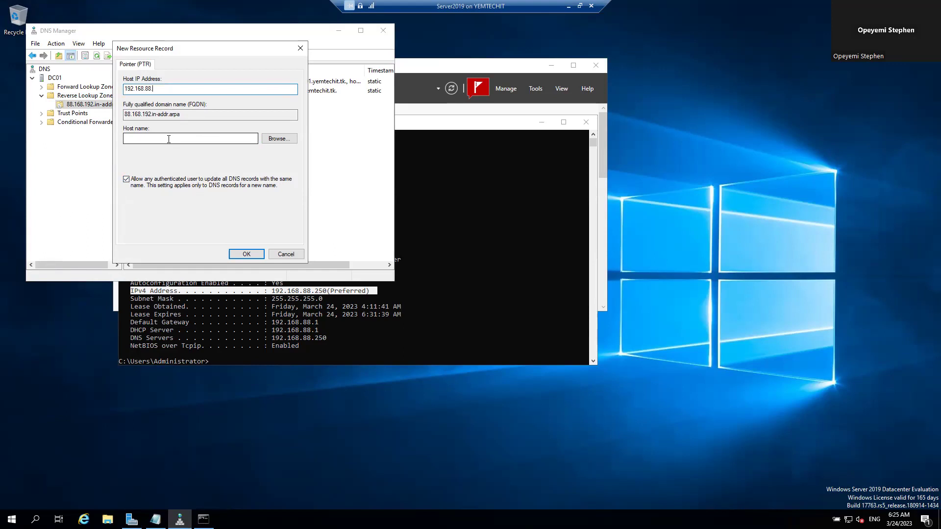
text(250)
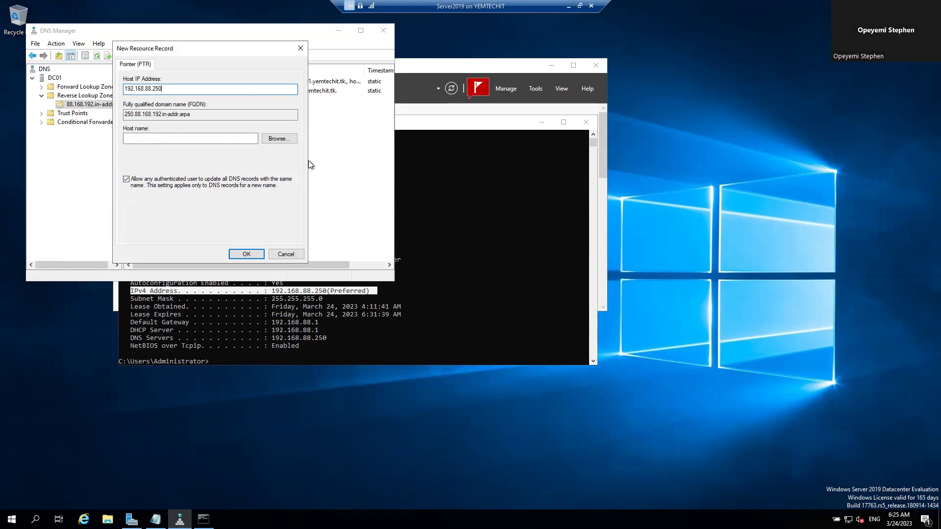
Browse for the pointer record's host name in DC01's yemtechit.tk forward lookup zone and select the dc01 host record.
click(277, 140)
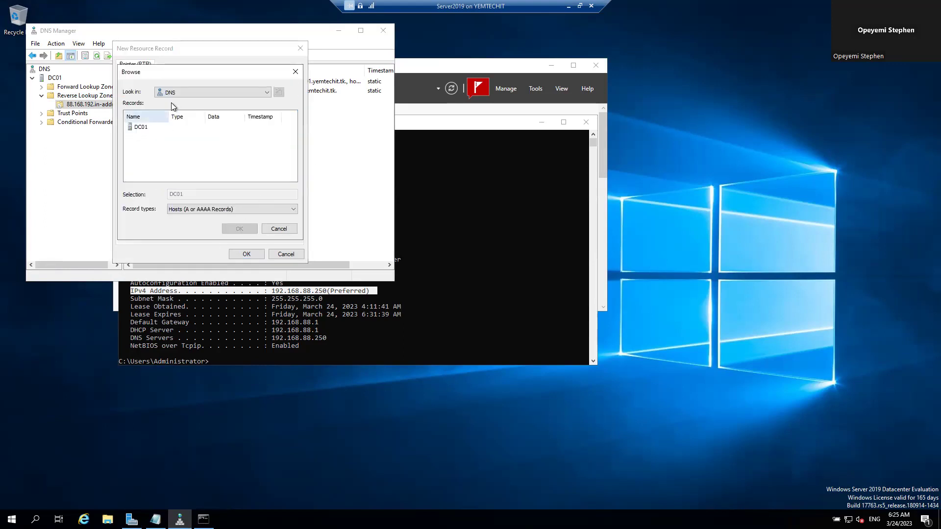
double_click(138, 128)
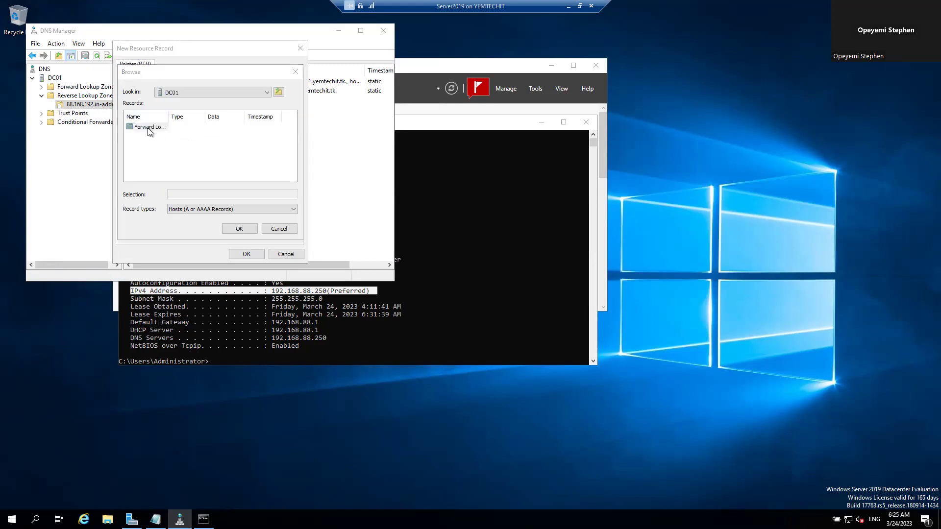
double_click(146, 128)
double_click(149, 137)
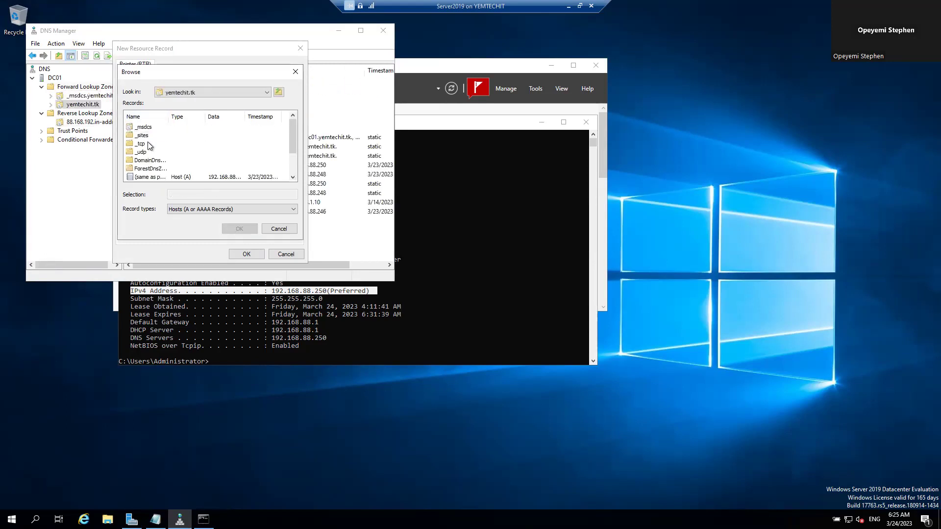
drag(292, 140, 293, 161)
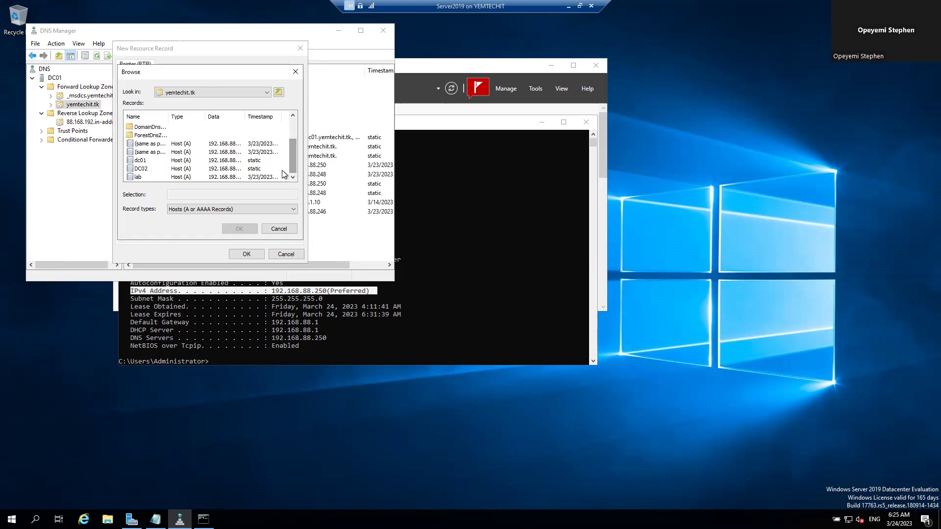
click(142, 161)
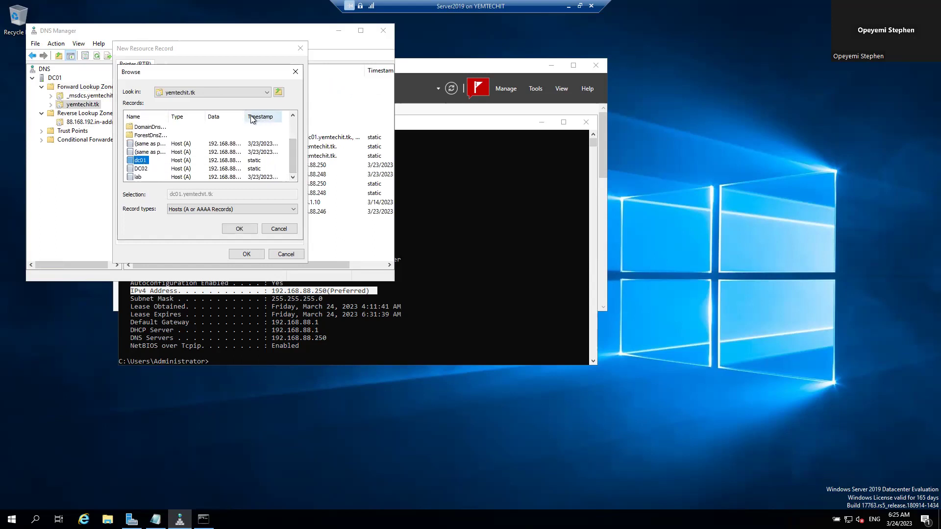
Widen the record list's Data column to check the full addresses, and create the pointer record with host name dc01.yemtechit.tk.
drag(293, 116, 301, 117)
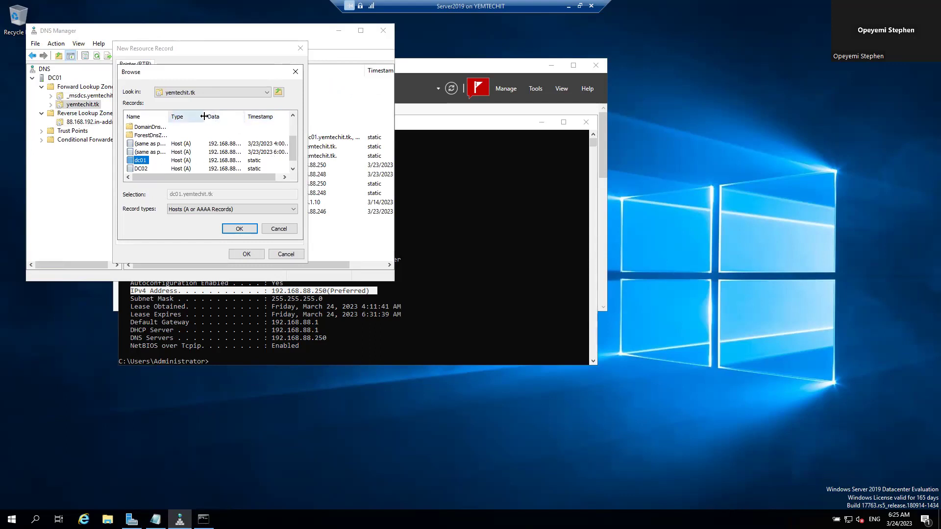
drag(206, 117, 258, 113)
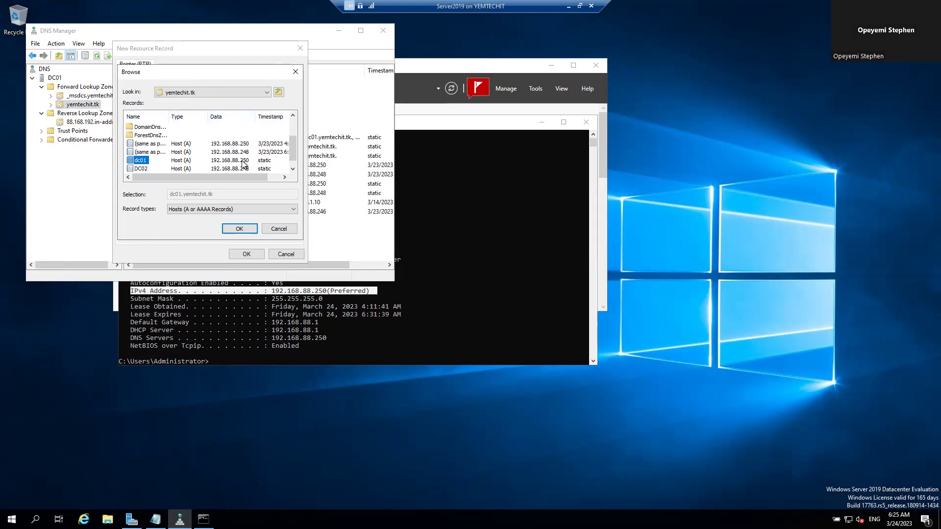
click(197, 162)
click(143, 160)
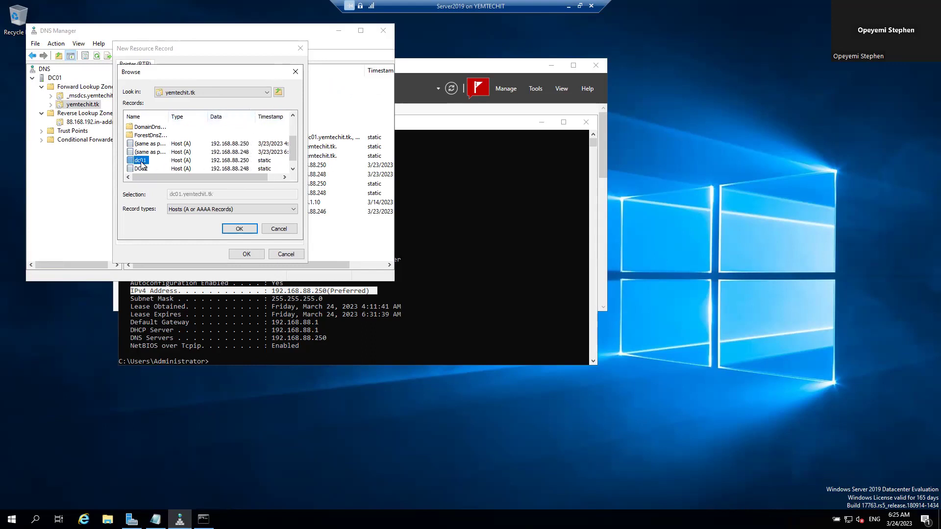
click(231, 229)
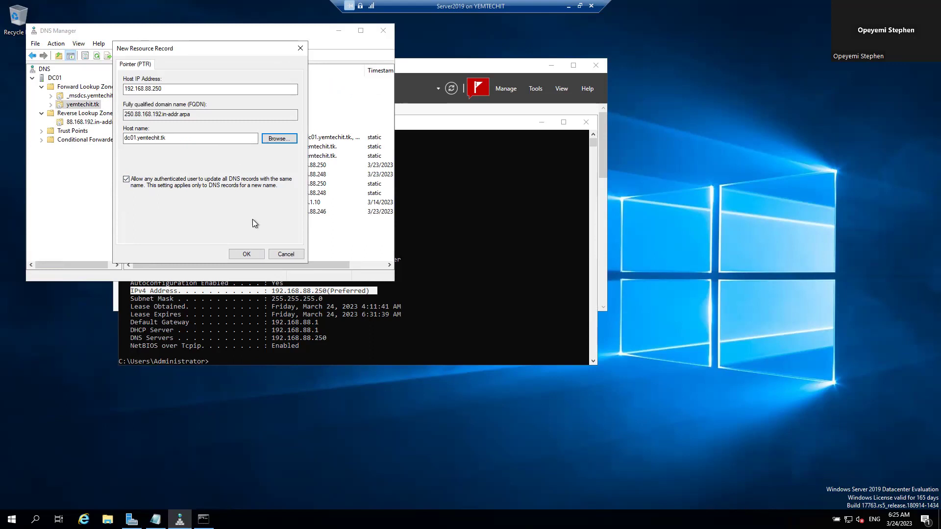
click(247, 255)
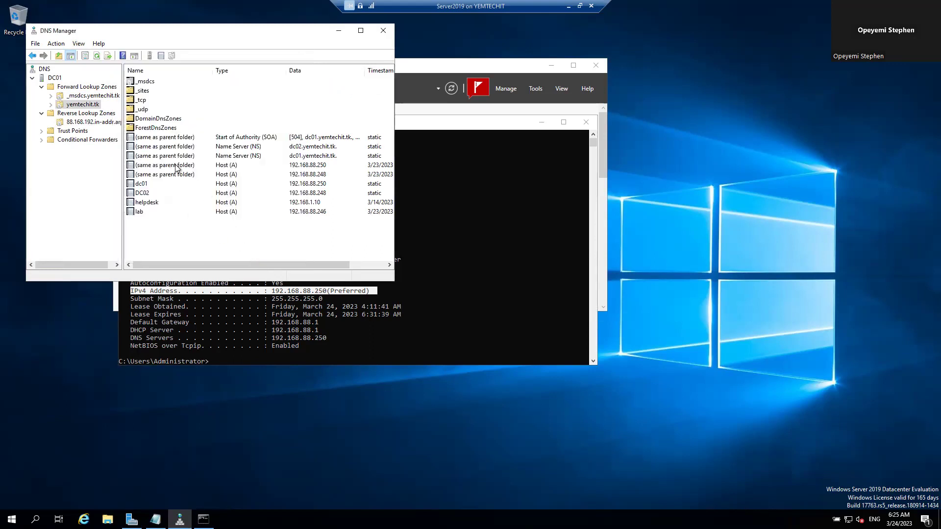
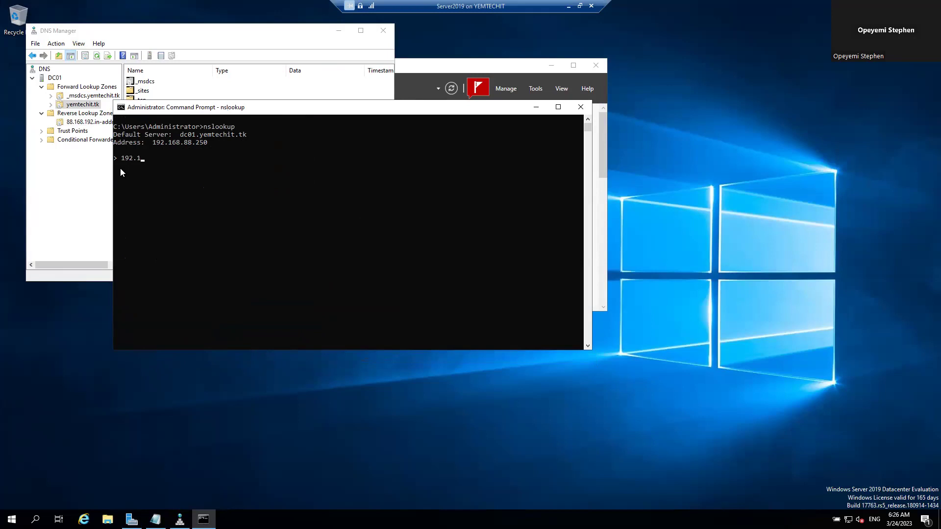
Look up 192.168.88.250 with nslookup in the Command Prompt and highlight the host name and address in the reply.
text(88.250)
key(Return)
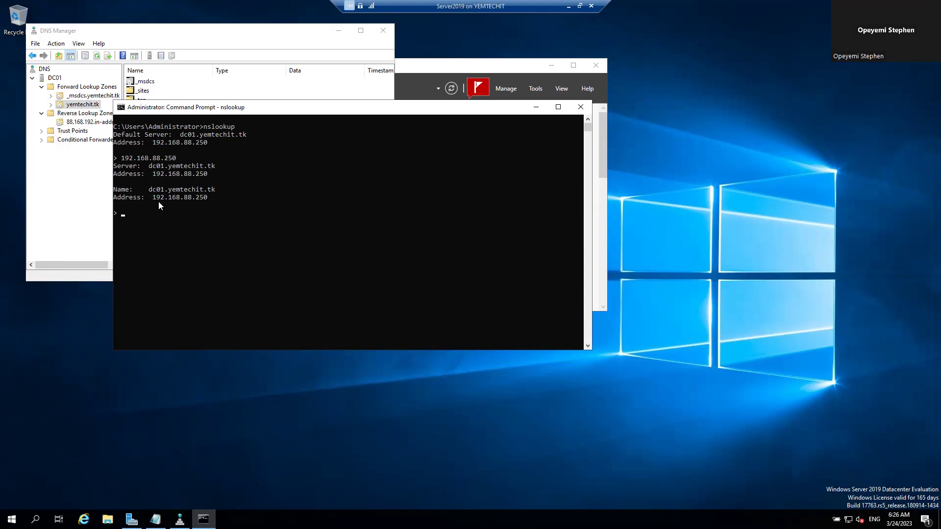
drag(153, 197, 216, 198)
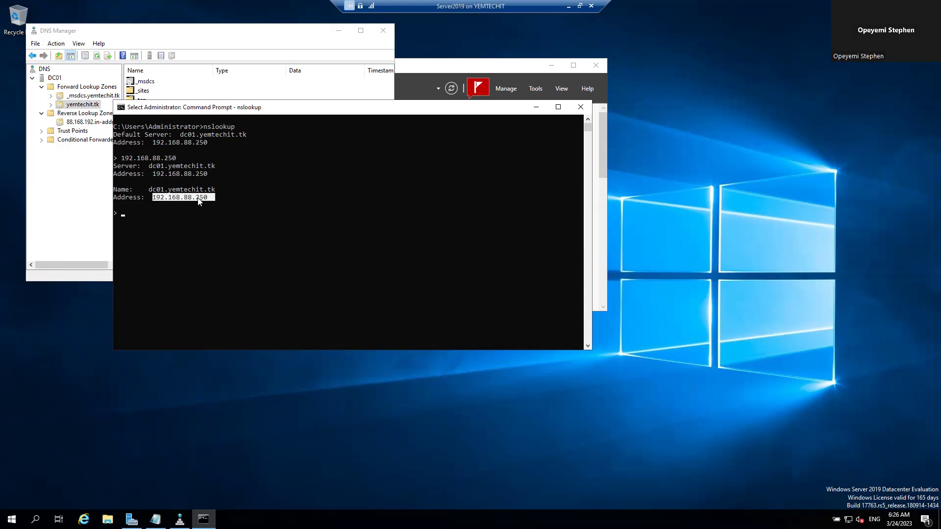
drag(146, 189, 227, 190)
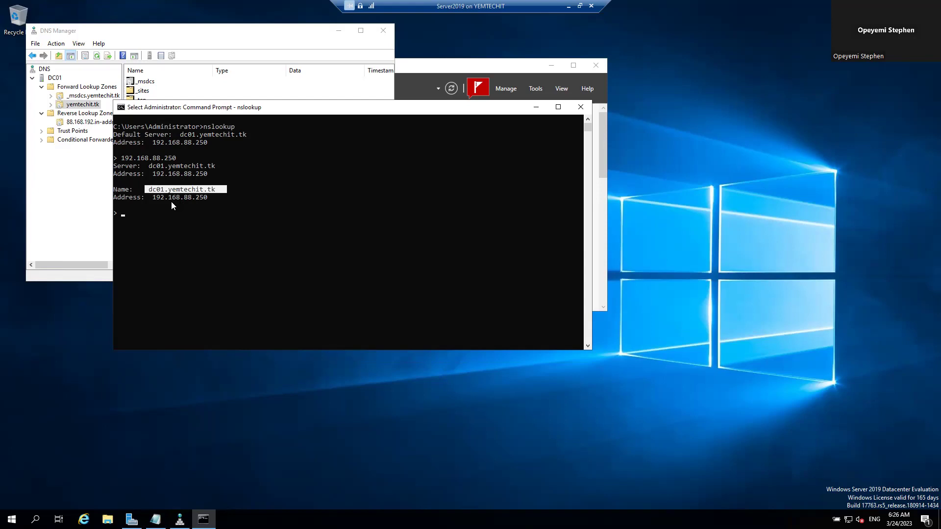
drag(152, 197, 207, 197)
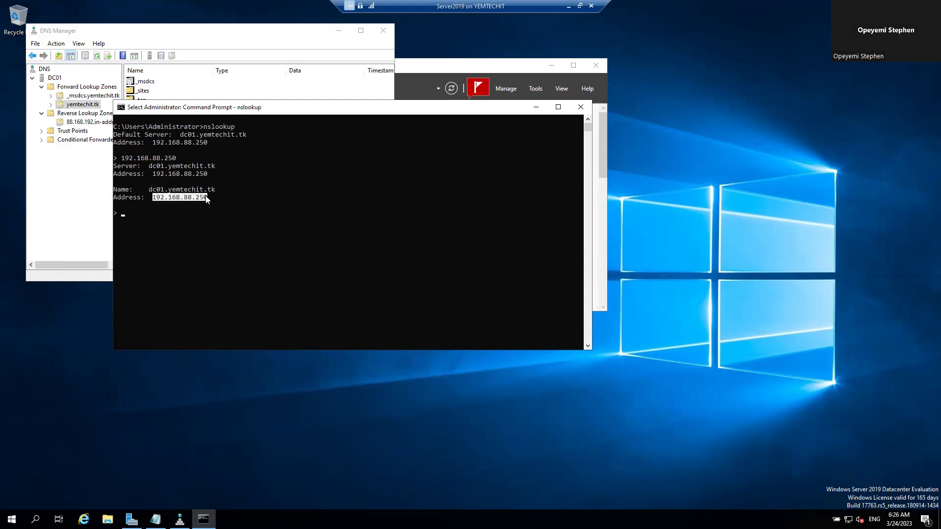
drag(149, 189, 213, 194)
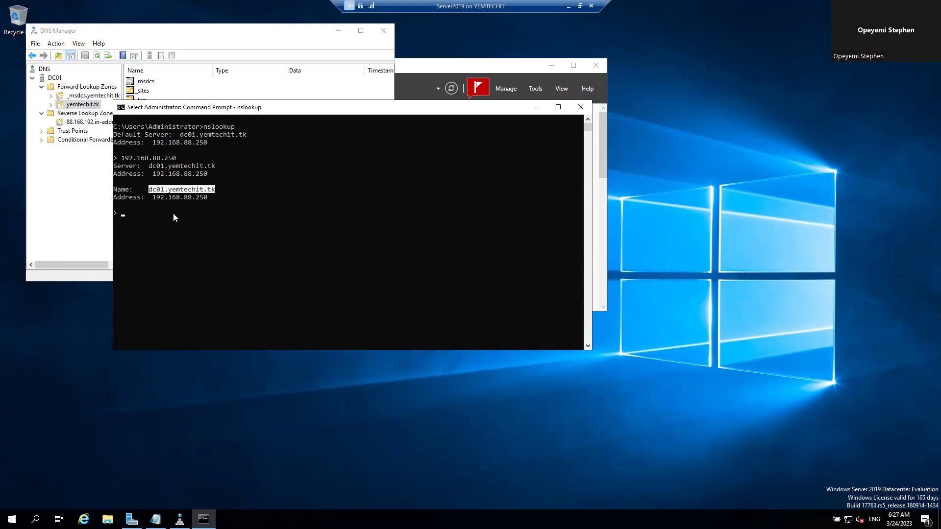
click(136, 216)
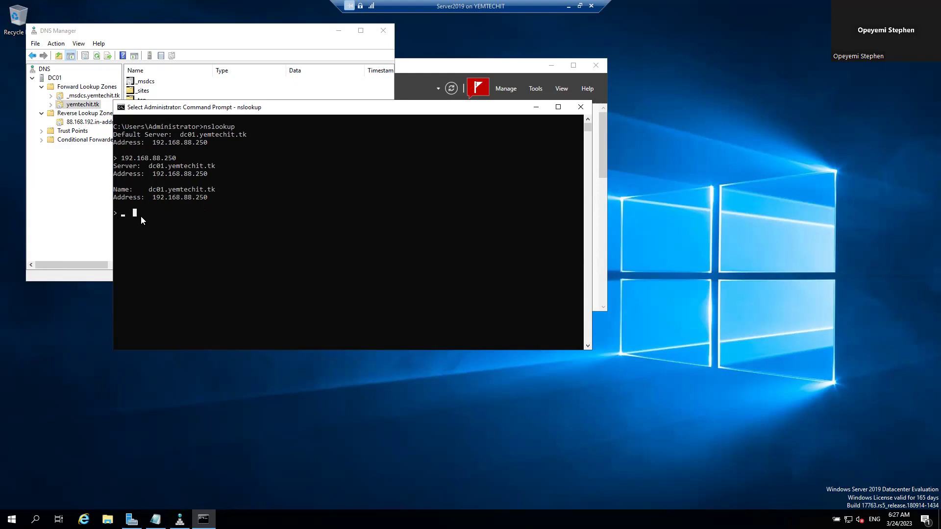